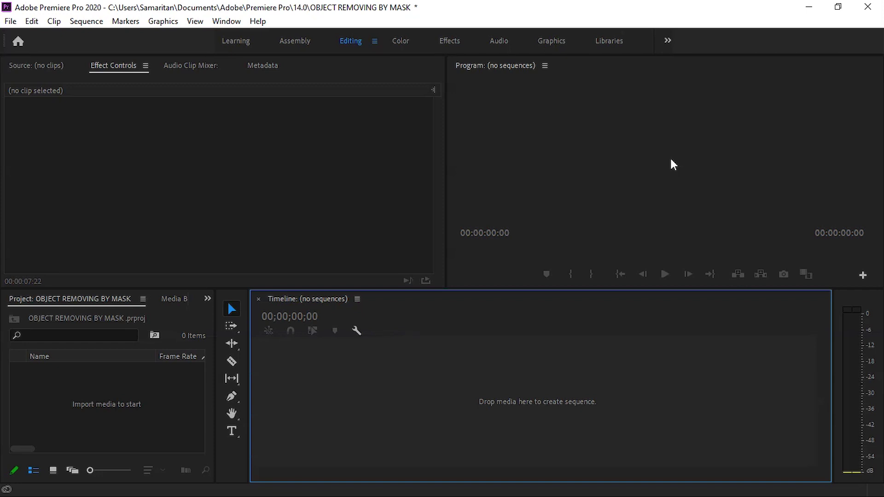
Step: Import the Beach and Horse clips into the project
double_click(173, 379)
drag(354, 193, 192, 100)
click(409, 334)
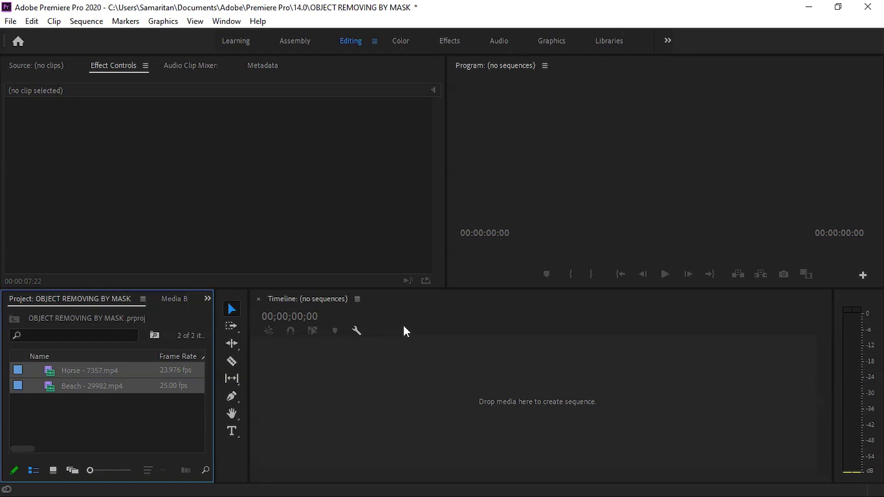
Step: Create a Horse - 7357 sequence from the Horse clip and move the clip later, to about 4 seconds
click(94, 371)
drag(99, 371, 410, 383)
drag(431, 290, 431, 263)
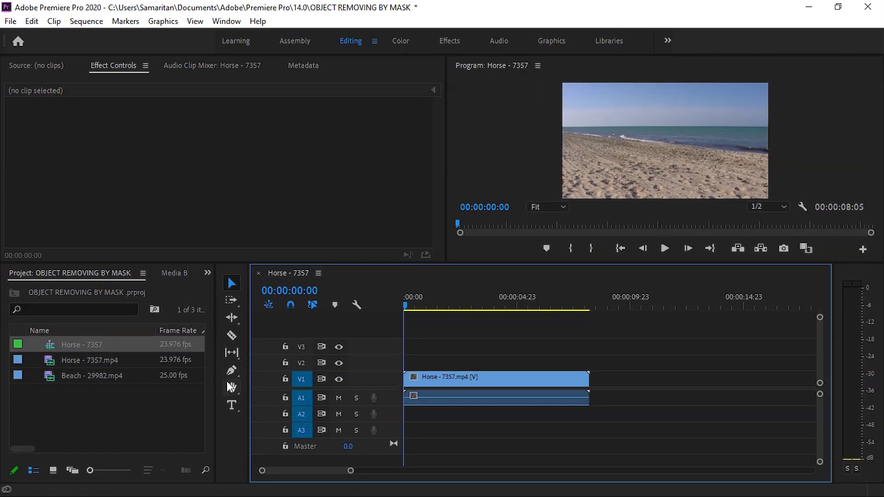
drag(451, 383, 551, 402)
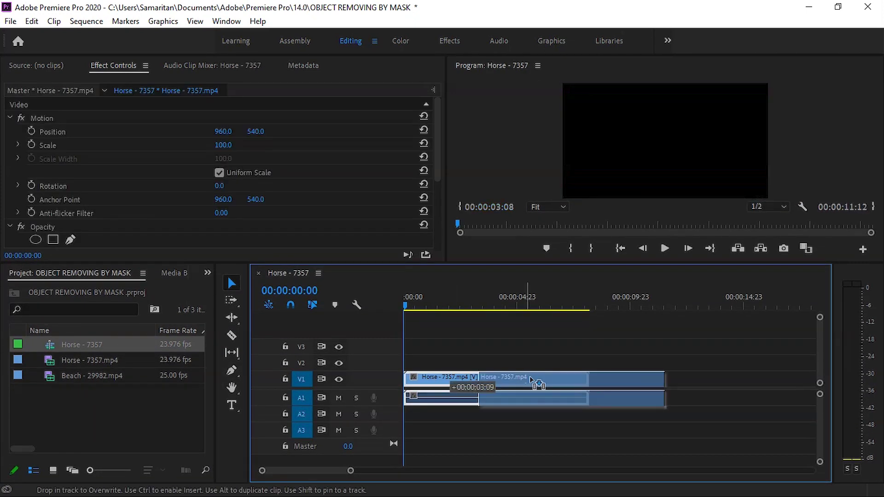
Step: Unlink the Horse clip's audio and clear it from the sequence
right_click(551, 397)
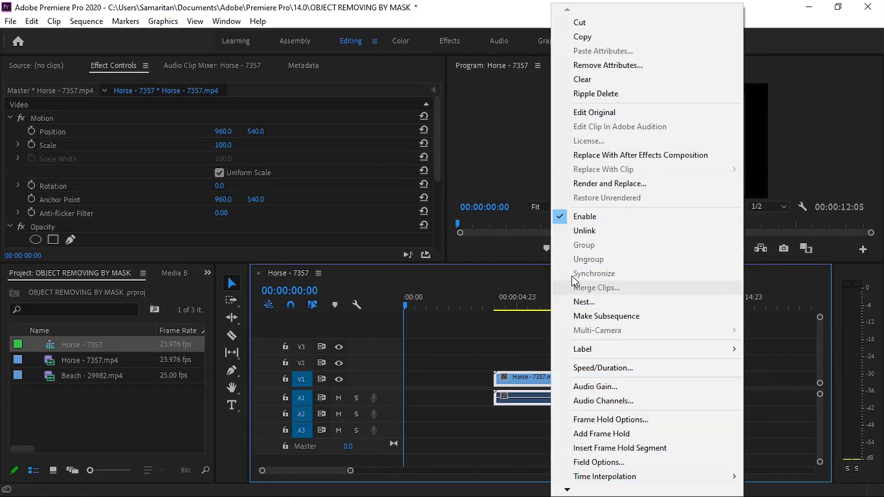
click(577, 231)
click(532, 396)
right_click(532, 396)
click(589, 88)
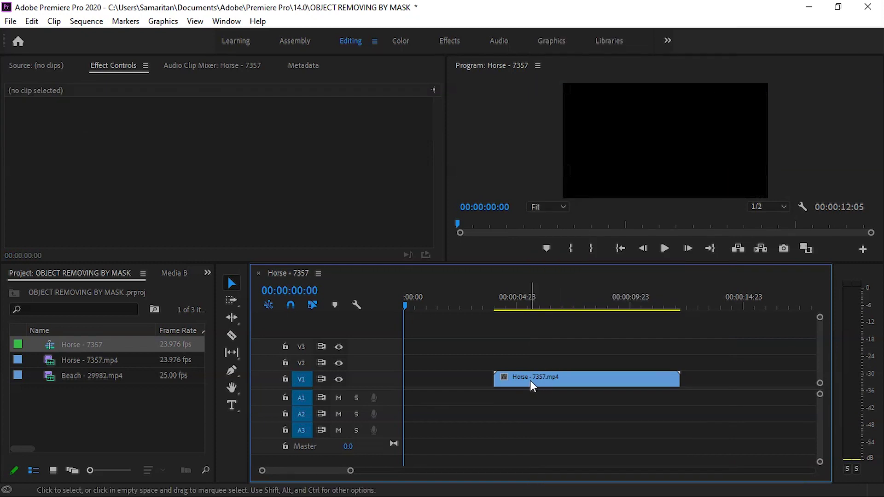
Step: Nudge the video clip slightly earlier, then enlarge the V1 track and widen the timeline
drag(529, 380, 513, 381)
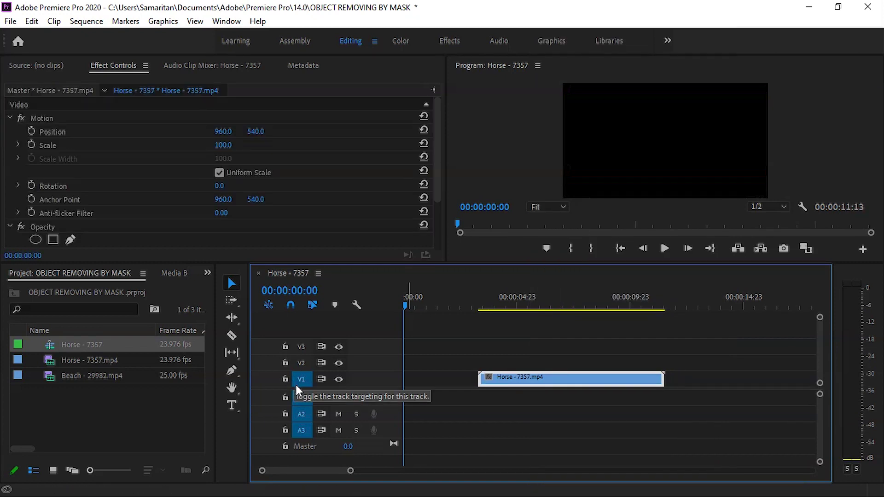
key(alt)
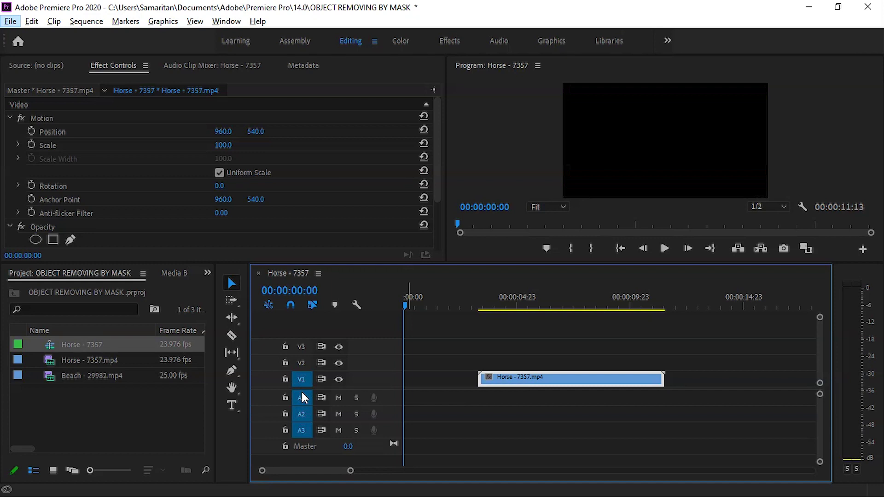
key(alt)
scroll(302, 398, up, 4)
scroll(616, 390, up, 2)
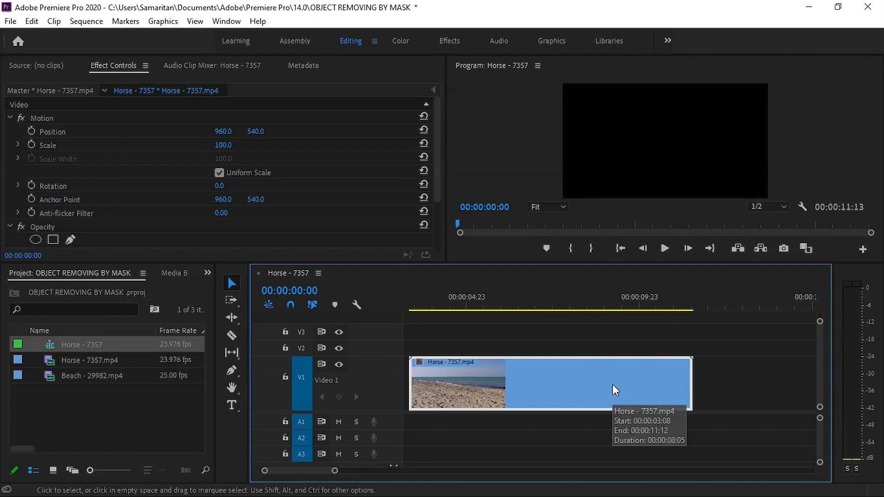
drag(247, 372, 162, 372)
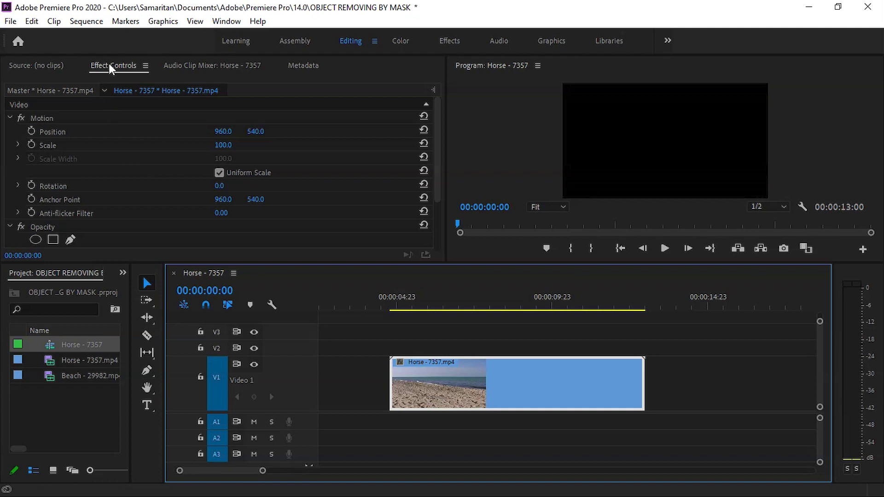
Step: Move the playhead to 00:00:09:20, where the horse and rider appear, and select Opacity
scroll(143, 185, down, 2)
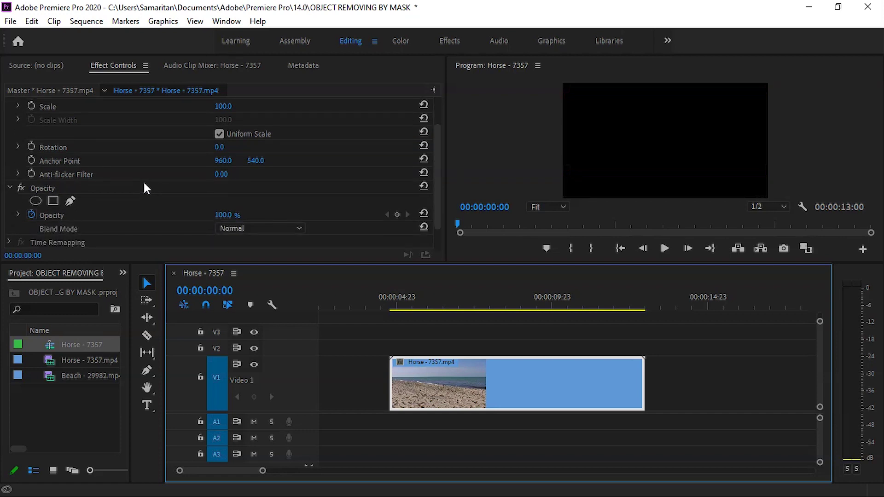
scroll(144, 182, down, 2)
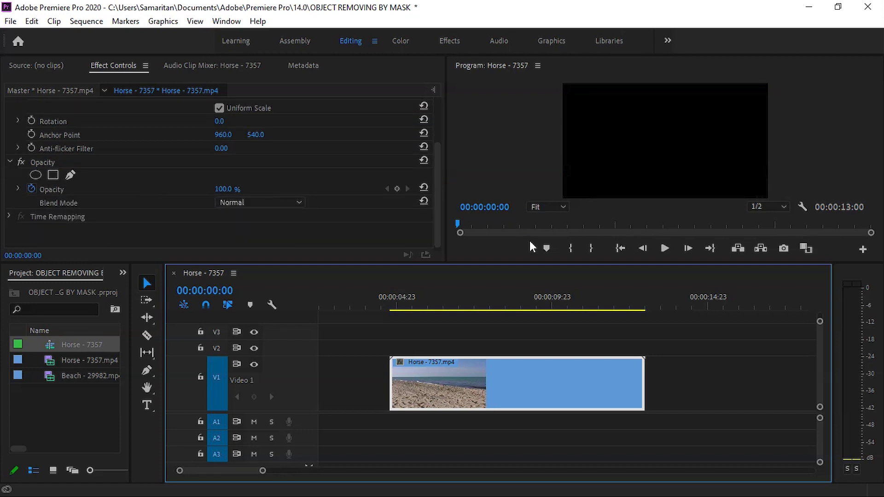
click(478, 297)
click(547, 299)
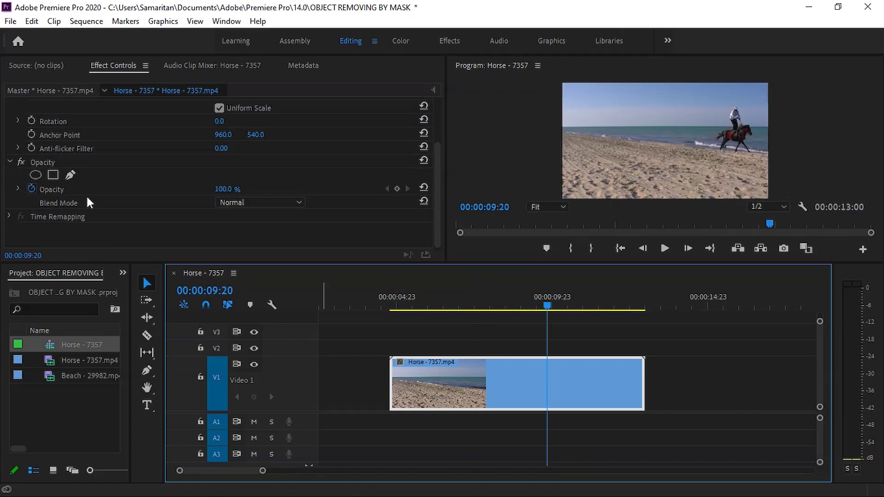
click(57, 189)
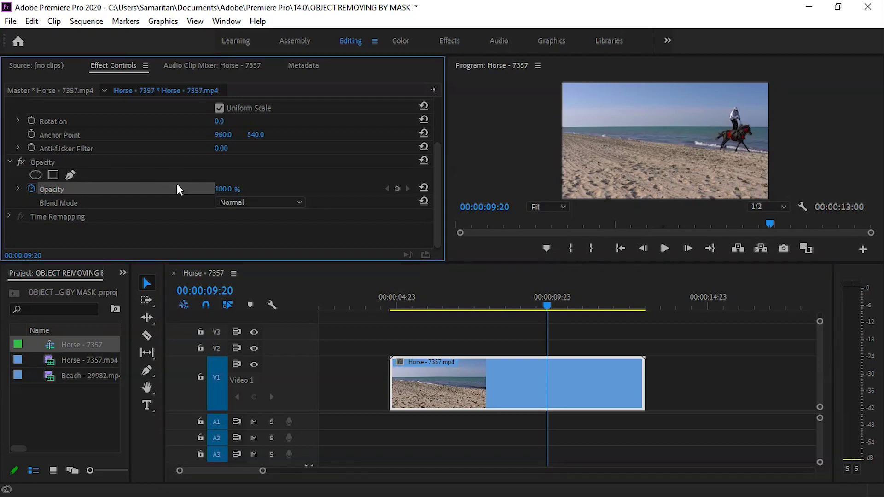
Step: Add a tall ellipse opacity mask over the horse and rider and set a Mask Path keyframe
click(35, 175)
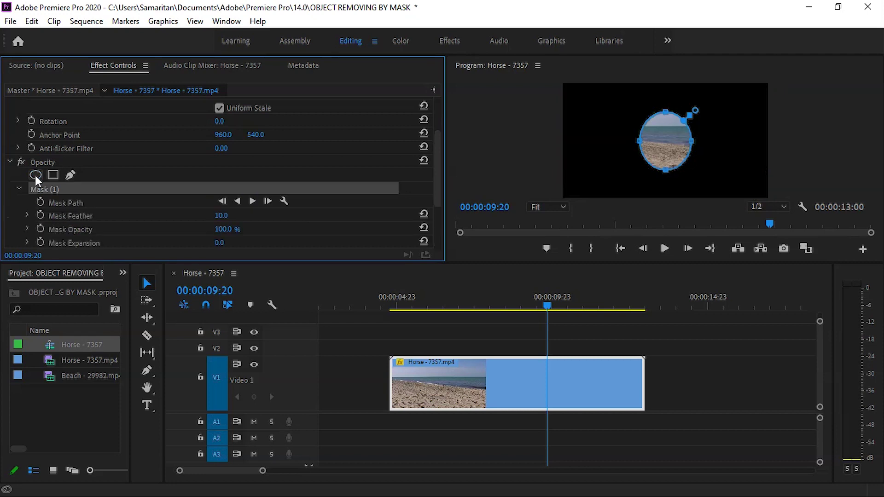
drag(671, 148, 741, 139)
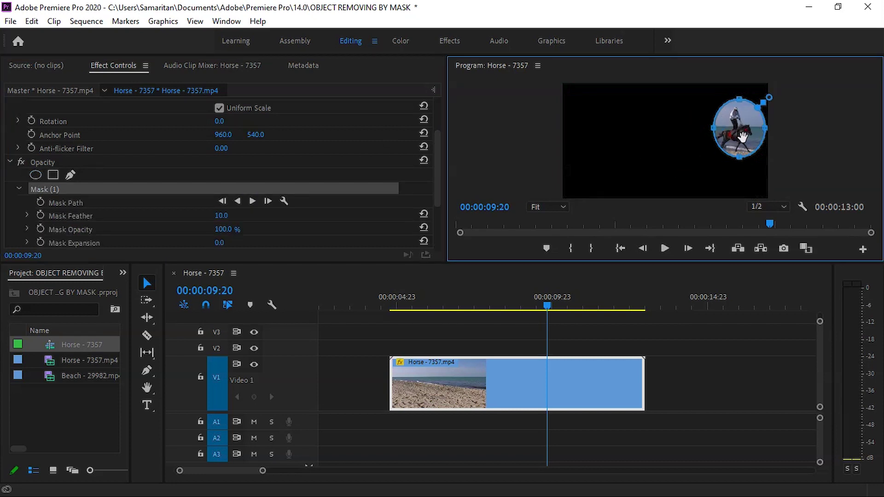
drag(735, 162, 735, 175)
drag(735, 105, 736, 99)
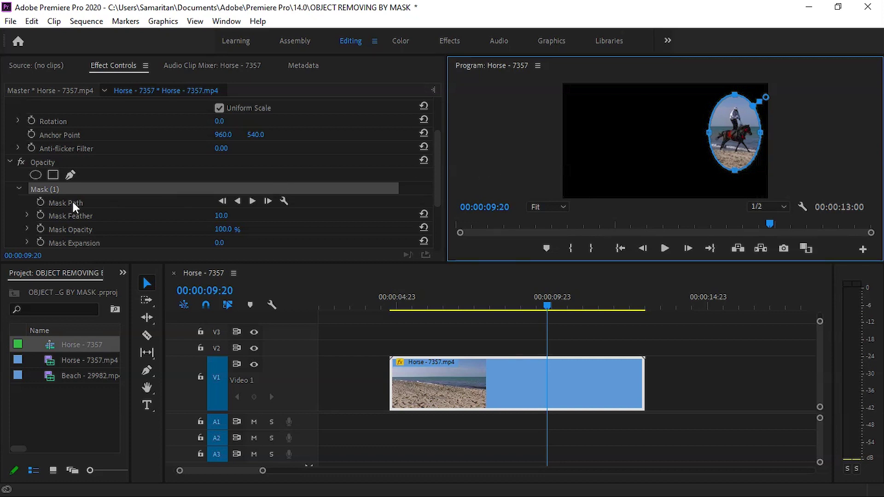
click(39, 203)
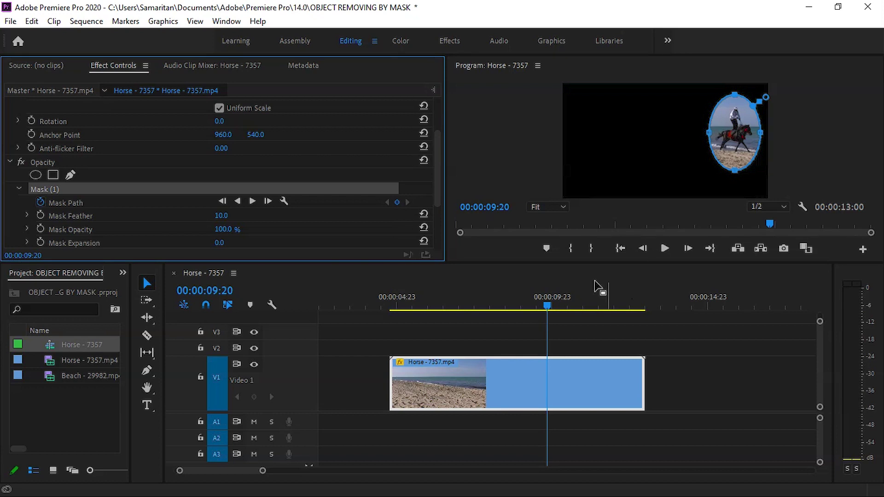
Step: Reposition the mask at 00:00:10:01, 00:00:08:04 and earlier frames so it follows the horse
drag(544, 306, 553, 306)
drag(745, 139, 656, 137)
key(Left)
key(Left)
key(Left)
key(Left)
key(Left)
key(Left)
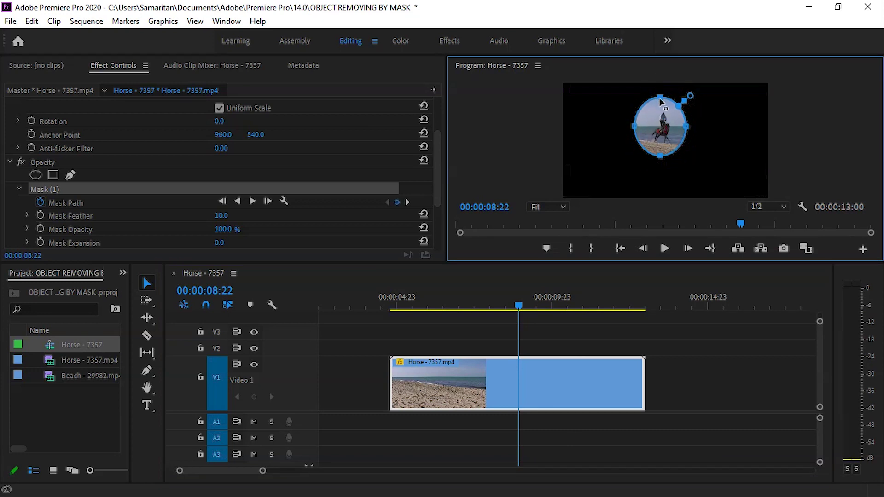
drag(518, 306, 474, 307)
drag(614, 162, 609, 149)
click(465, 307)
drag(465, 308, 403, 313)
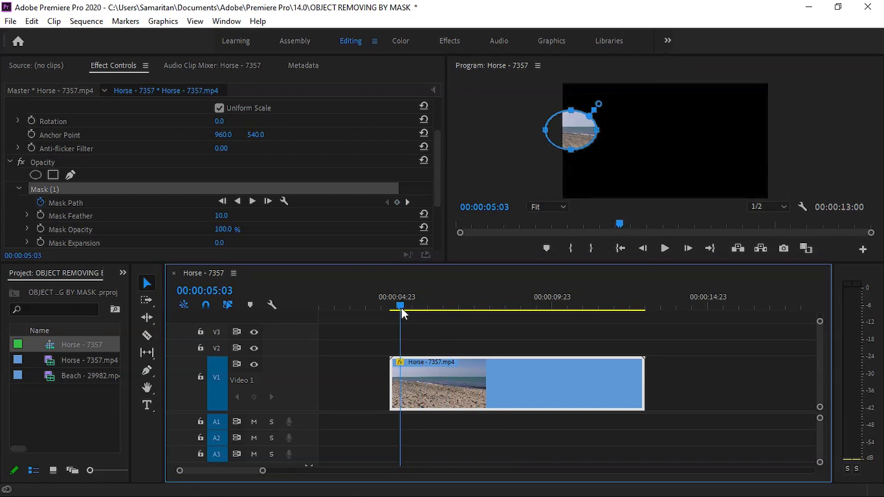
Step: Play back the tracked mask, then return to around 10 seconds
click(664, 248)
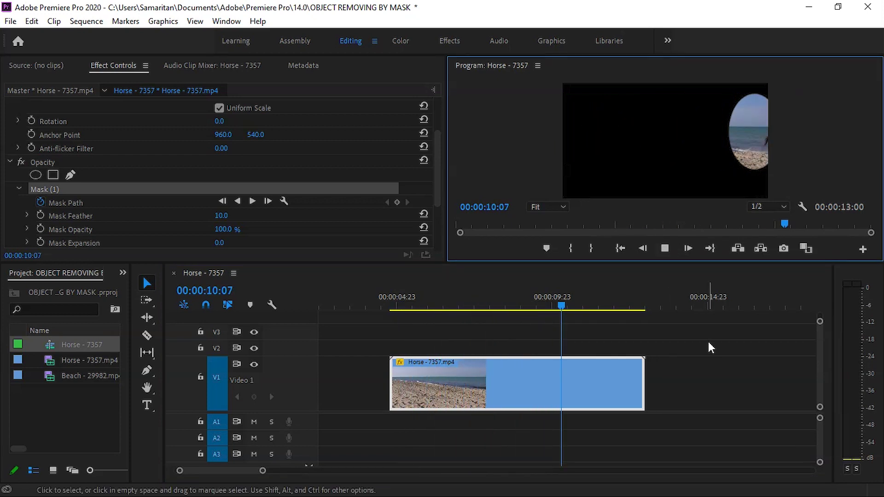
click(664, 248)
drag(594, 306, 517, 306)
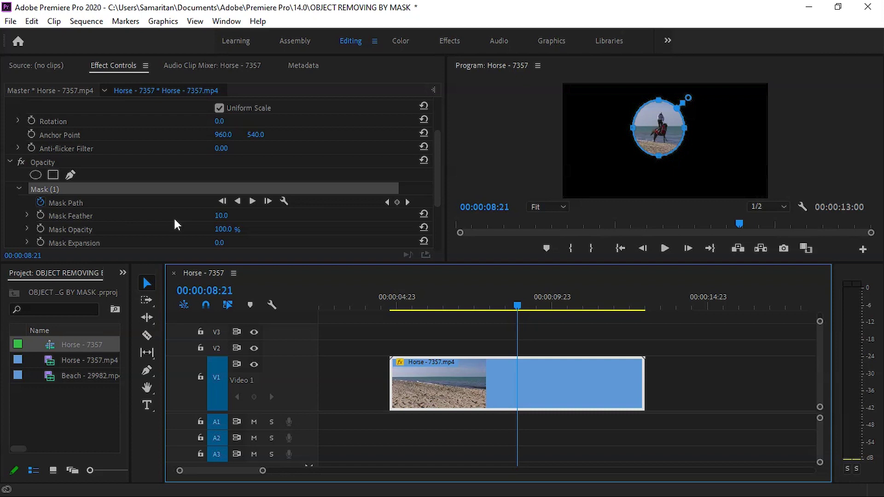
Step: Raise the Mask Feather to 143.0 and check the soft edge at 00:00:06:04
click(215, 216)
drag(219, 220, 281, 220)
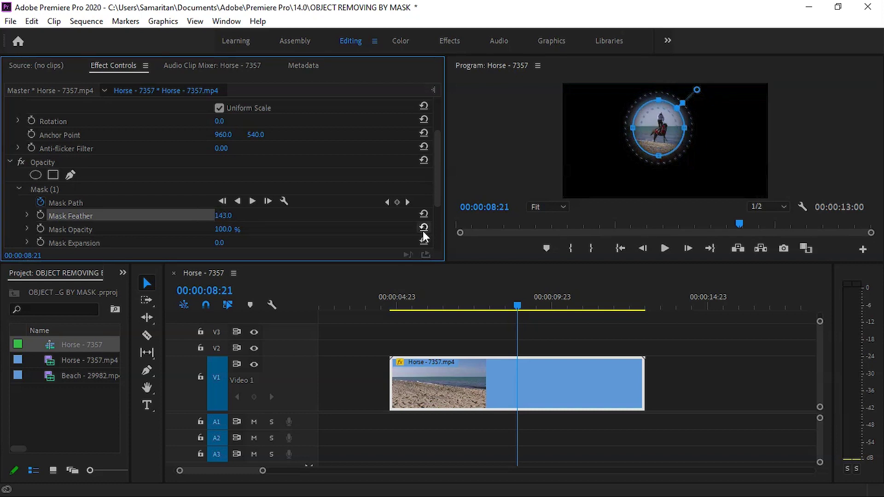
mouse_move(518, 305)
mouse_down()
mouse_move(442, 307)
mouse_move(553, 304)
mouse_move(544, 301)
mouse_up()
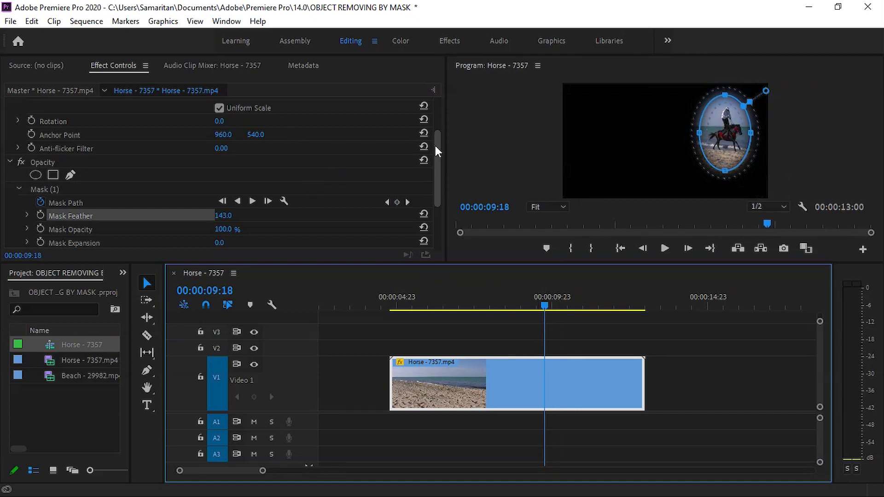
drag(437, 148, 437, 167)
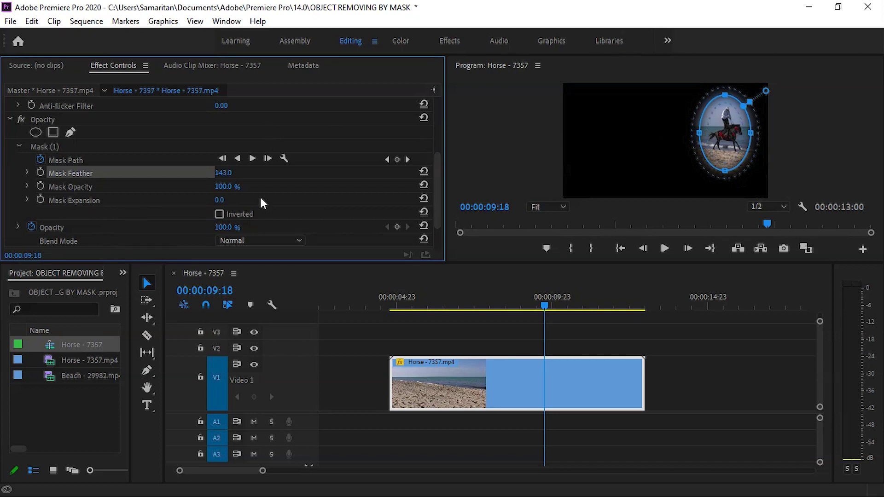
Step: Tick Inverted on Mask (1), then play back the clip and return to 00:00:08:14
click(728, 133)
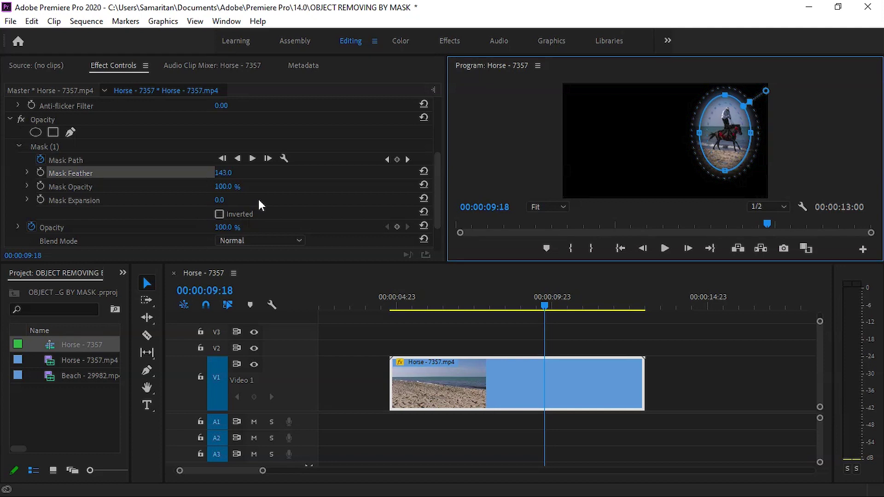
click(220, 214)
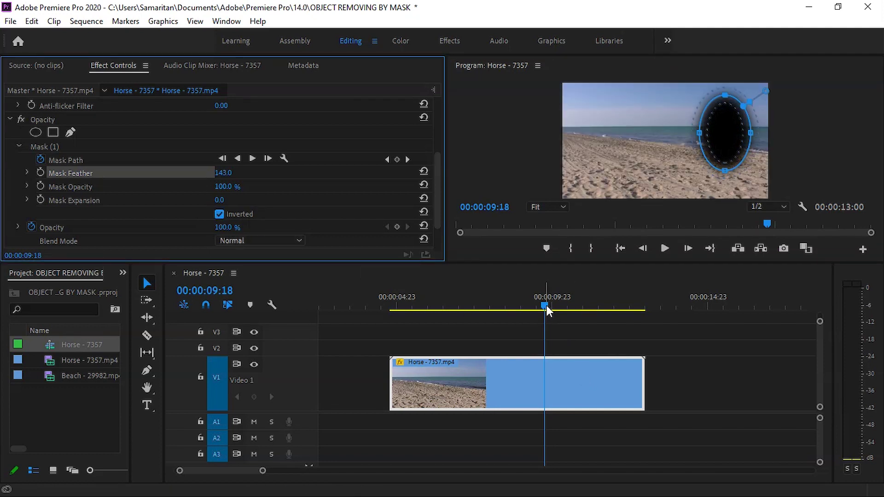
drag(546, 306, 402, 306)
click(665, 248)
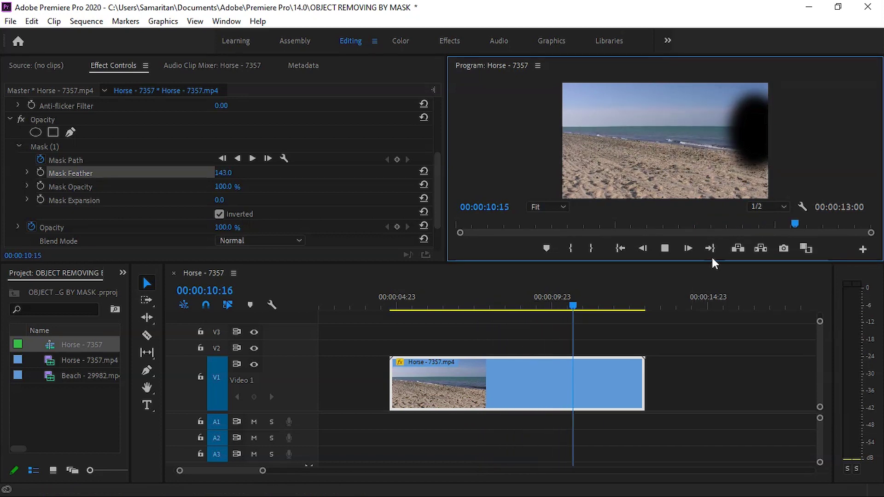
click(663, 250)
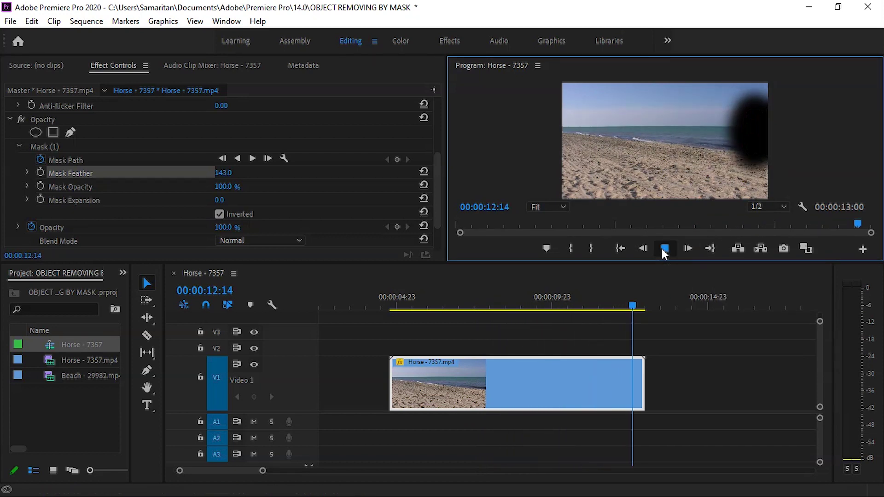
drag(637, 311, 508, 310)
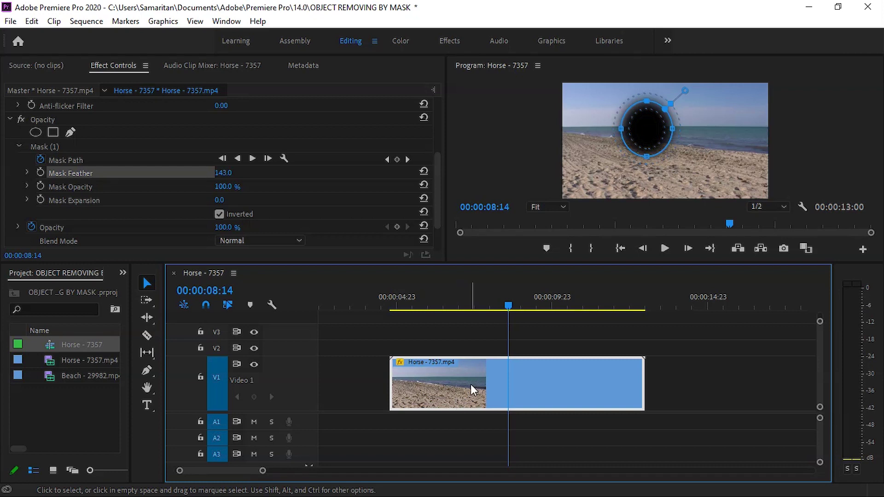
Step: Alt-drag the masked horse clip from V1 to V2, review playback, and select the lower clip's mask
mouse_move(462, 389)
mouse_down()
mouse_move(464, 352)
mouse_move(474, 352)
mouse_up()
key(Left)
key(Left)
key(Left)
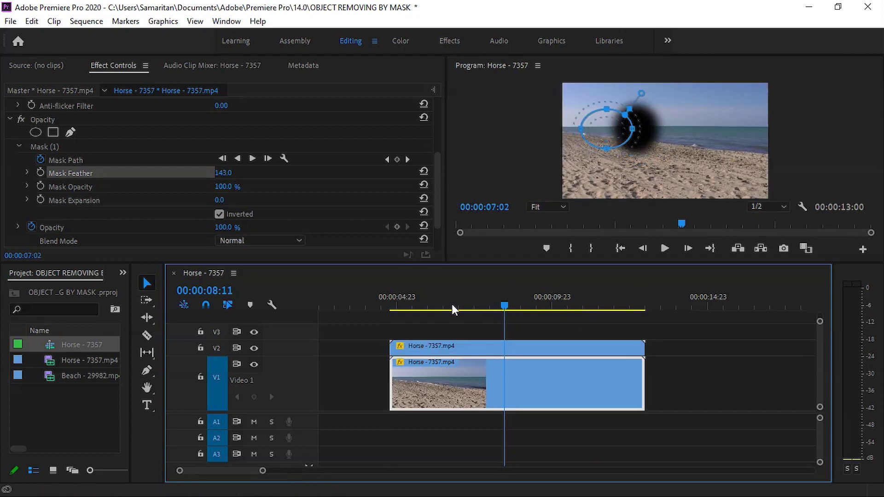
drag(396, 309, 386, 310)
key(space)
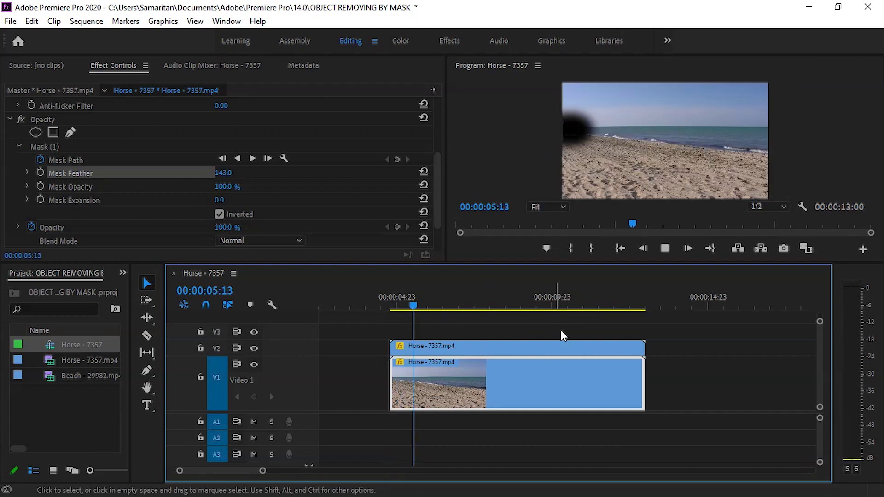
key(space)
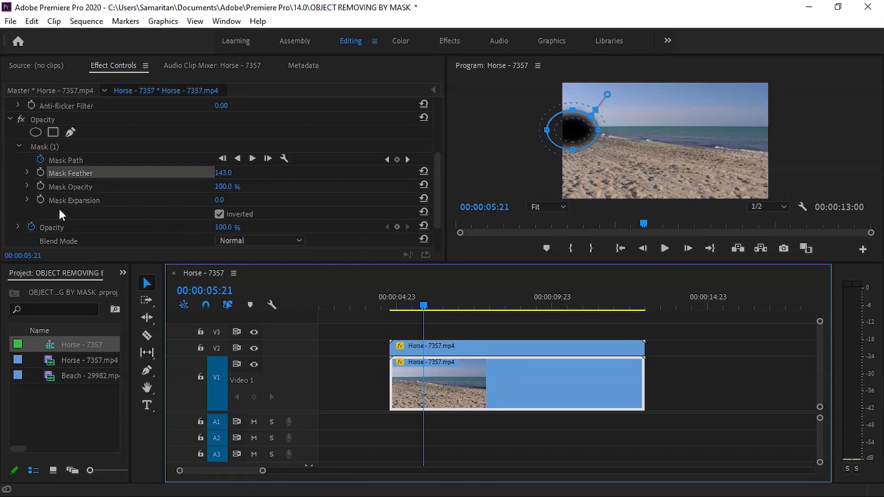
click(54, 148)
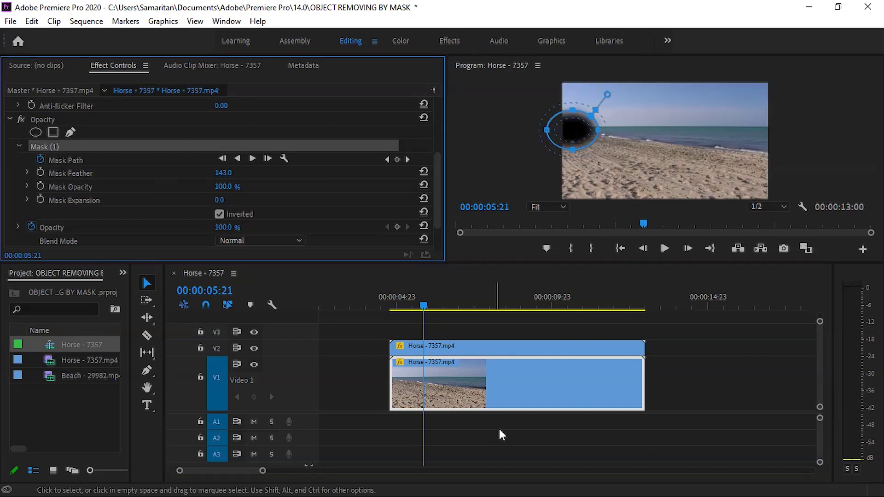
Step: Delete Mask (1) from the V1 horse clip and play the footage from the start
key(Delete)
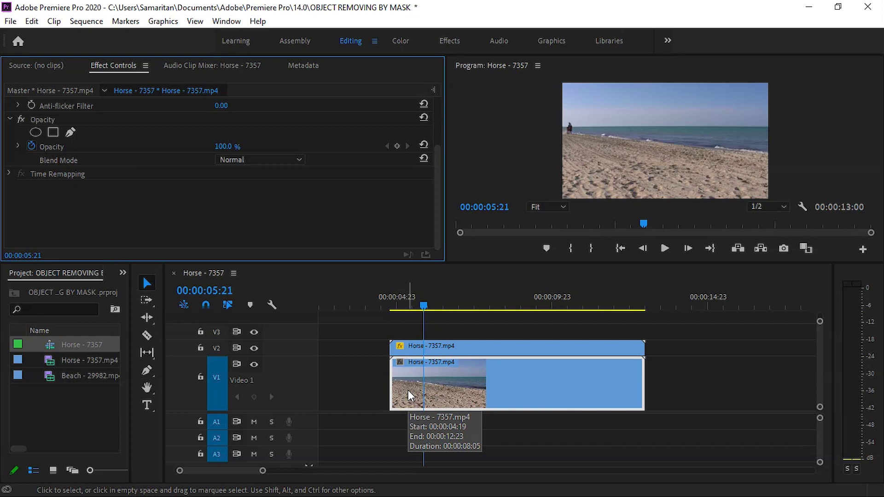
click(423, 305)
drag(425, 305, 388, 308)
key(space)
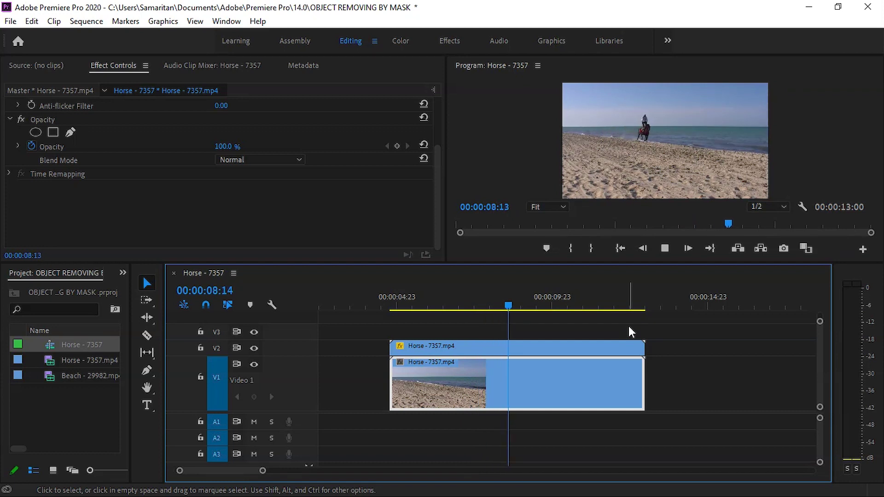
key(space)
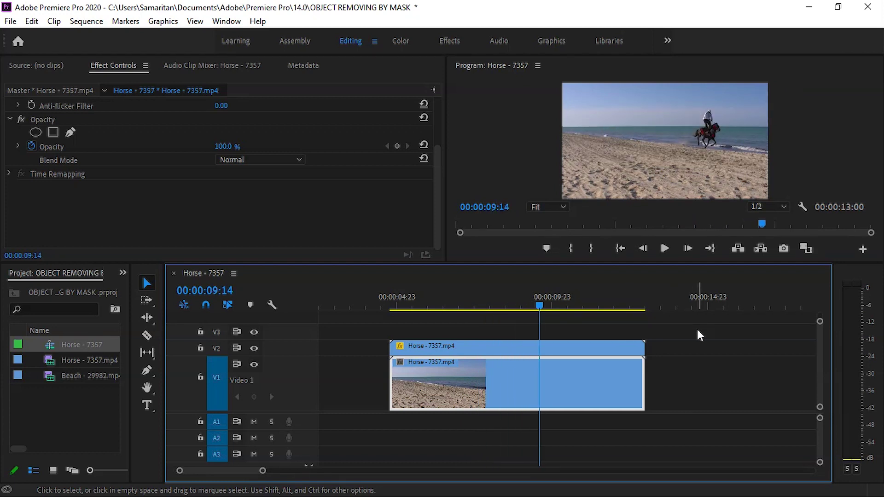
key(space)
key(space)
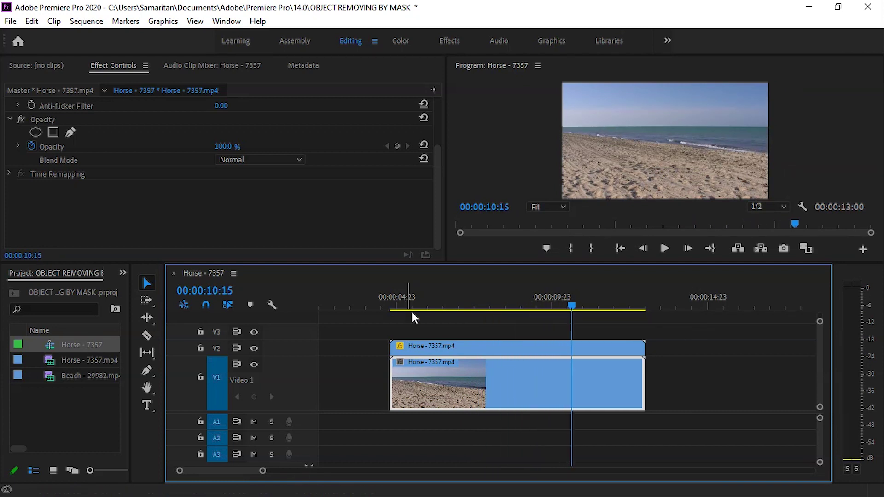
Step: Turn off V1 output and razor-cut the lower clip where the horse has left
click(252, 364)
drag(579, 303, 478, 306)
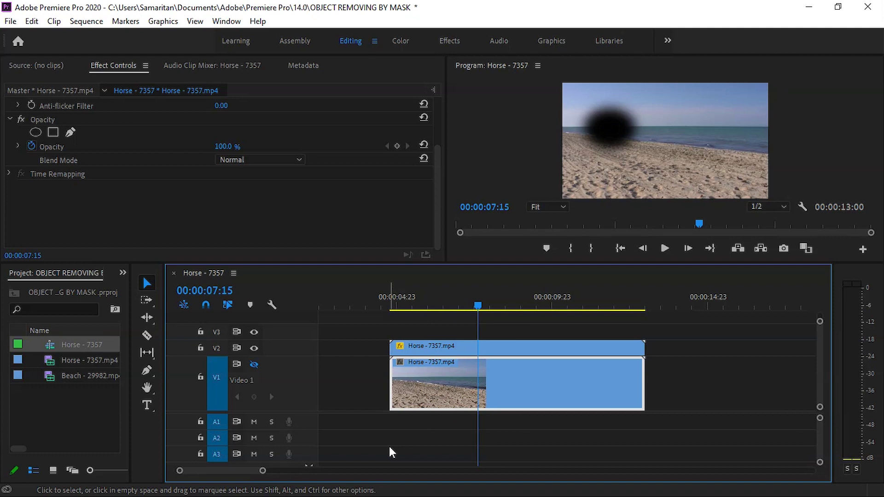
click(146, 336)
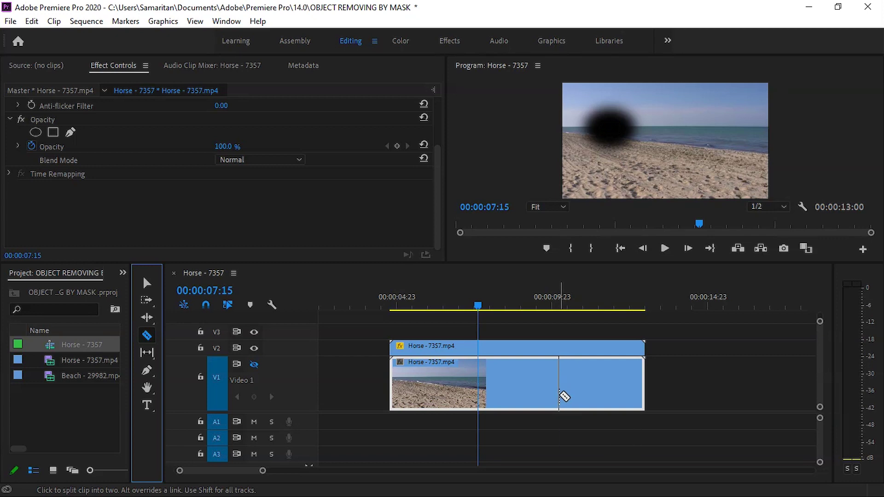
click(559, 396)
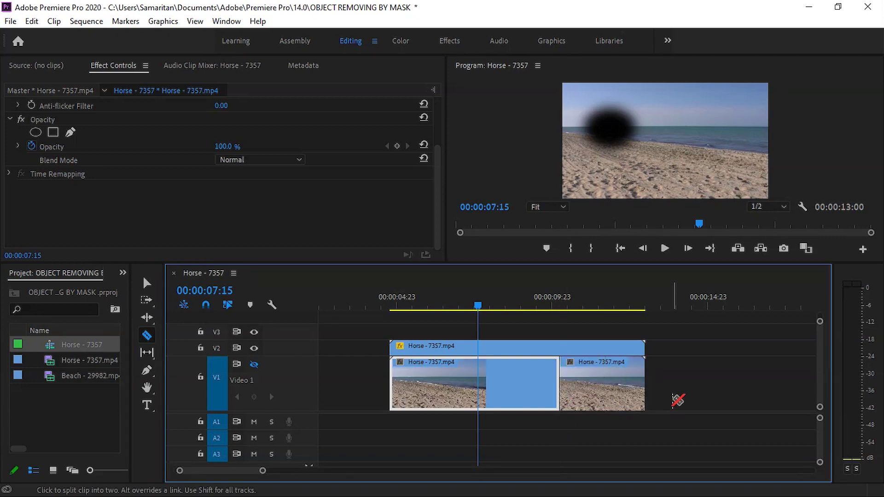
Step: Reorder the V1 pieces so the horse-free segment starts the track, butted at 00:00:07:15
click(144, 281)
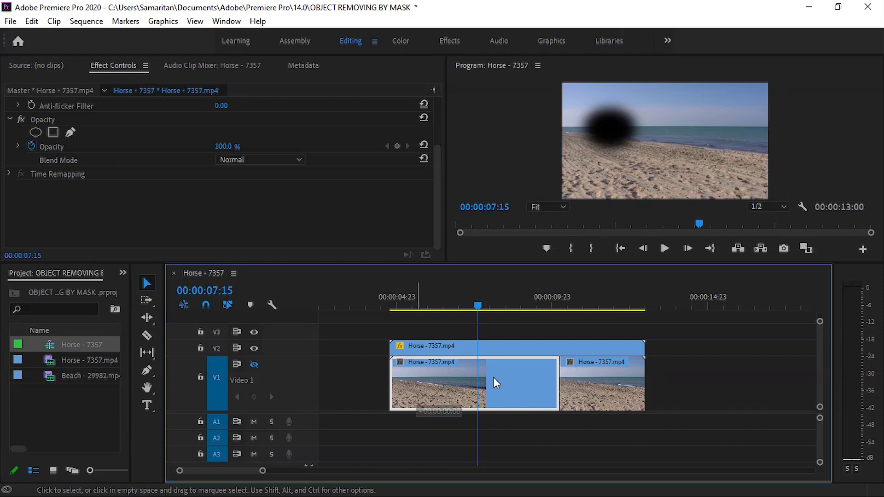
drag(429, 376, 675, 377)
drag(592, 380, 453, 381)
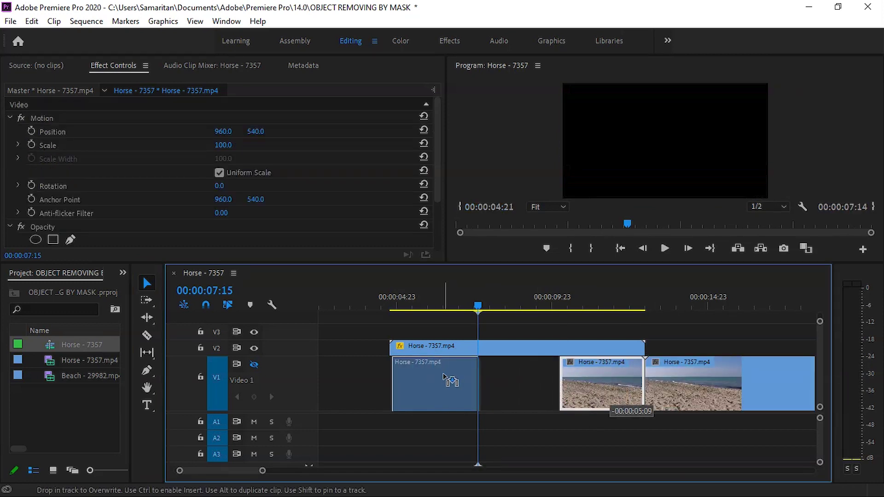
drag(677, 383, 524, 384)
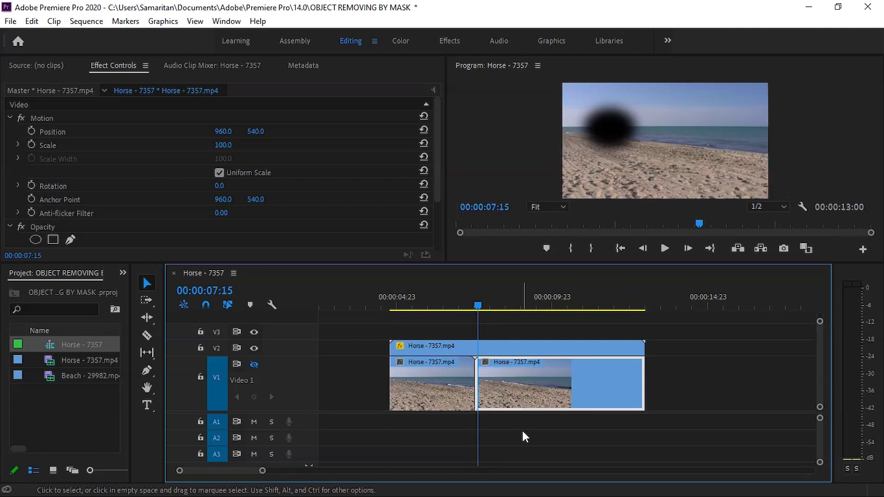
click(388, 304)
Step: Turn V1 output back on and play from the start to check the horse is hidden
key(space)
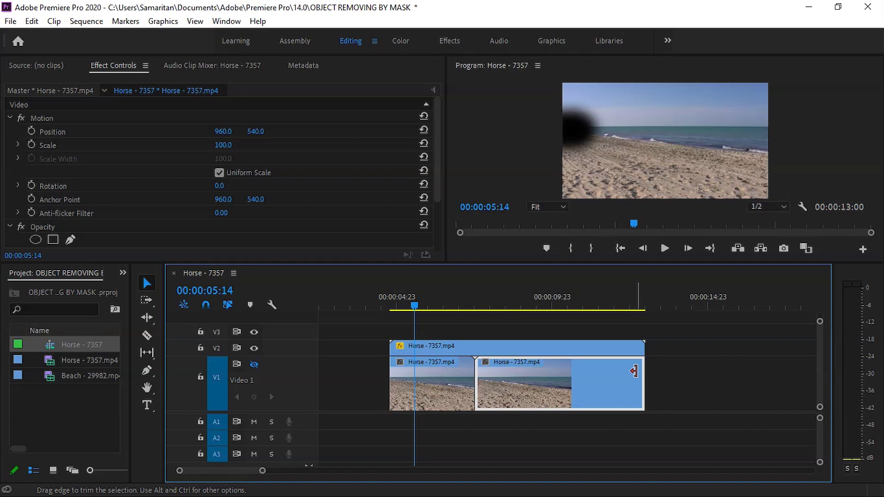
click(254, 364)
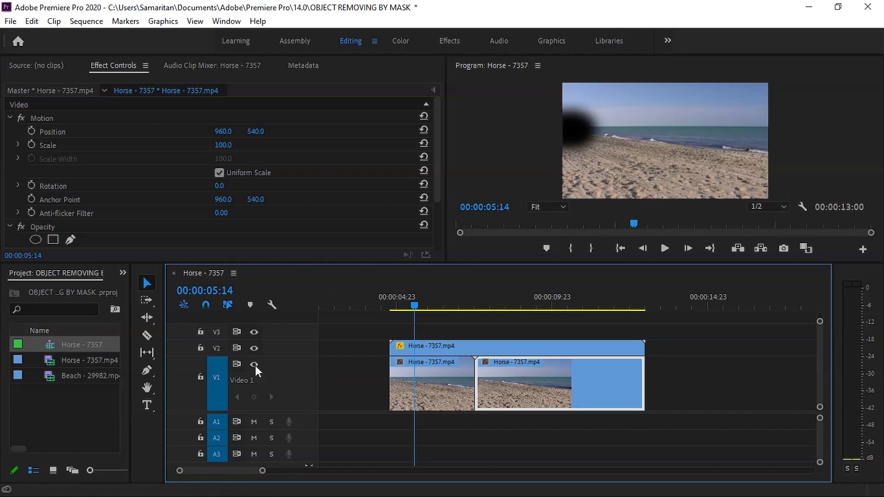
click(386, 307)
key(space)
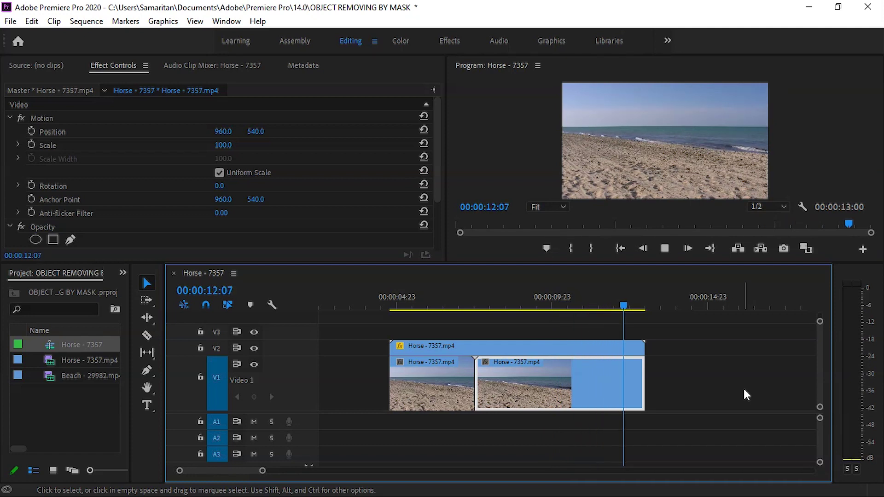
key(space)
mouse_move(642, 315)
mouse_down()
mouse_move(619, 309)
mouse_move(629, 309)
mouse_up()
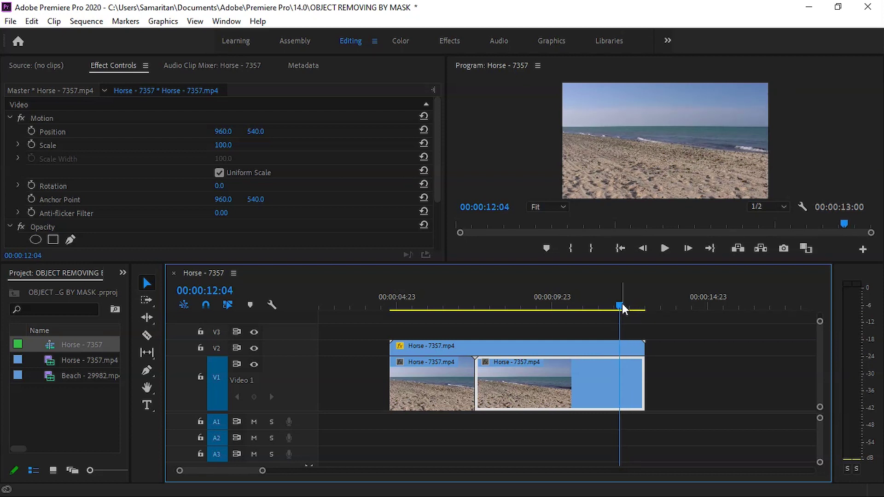
Step: Shift the lower V1 pieces right and trim the first horse clip to start with the V2 copy
drag(543, 376, 548, 376)
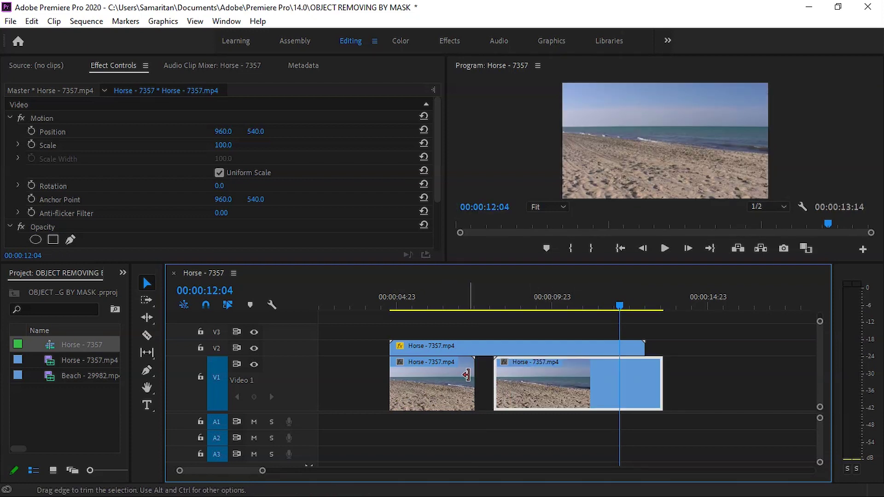
drag(463, 377, 480, 377)
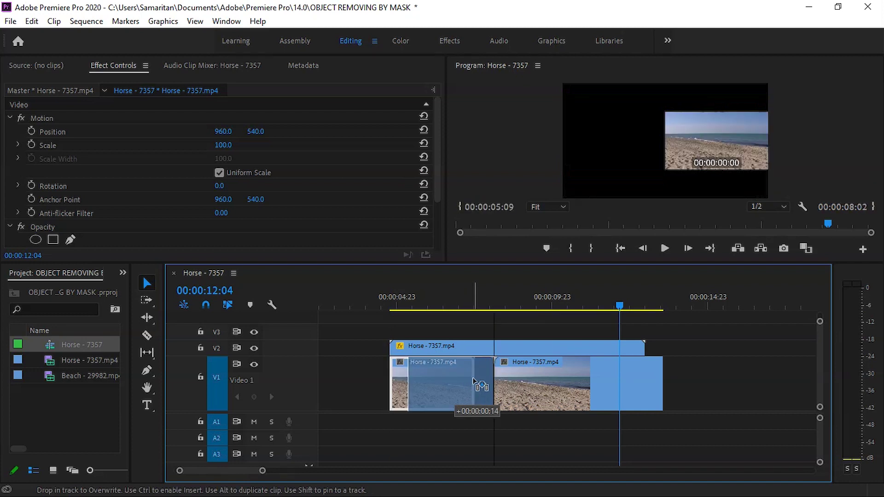
drag(411, 377, 391, 377)
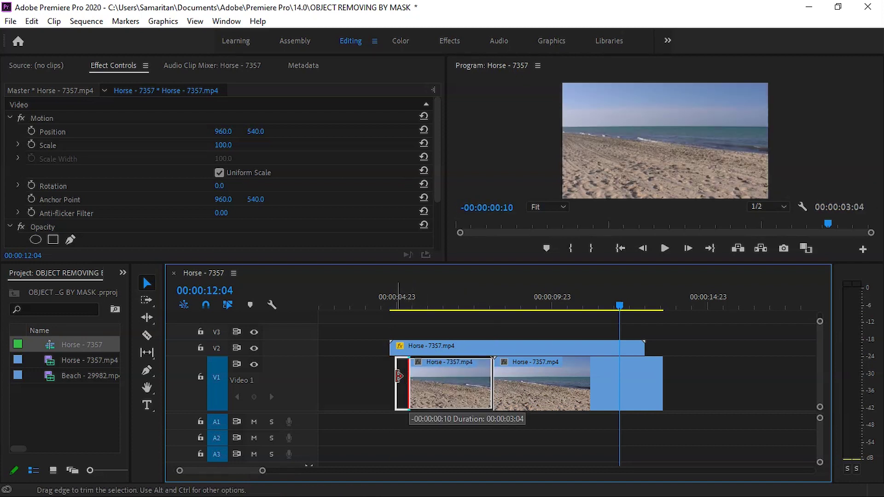
click(407, 308)
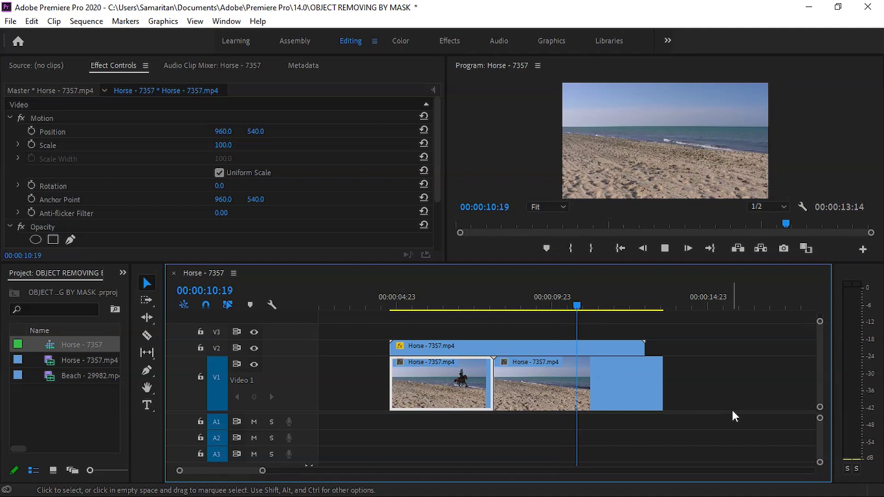
Step: Razor-cut V1 where the V2 copy ends, delete the leftover tail, and select all horse clips
key(space)
click(147, 335)
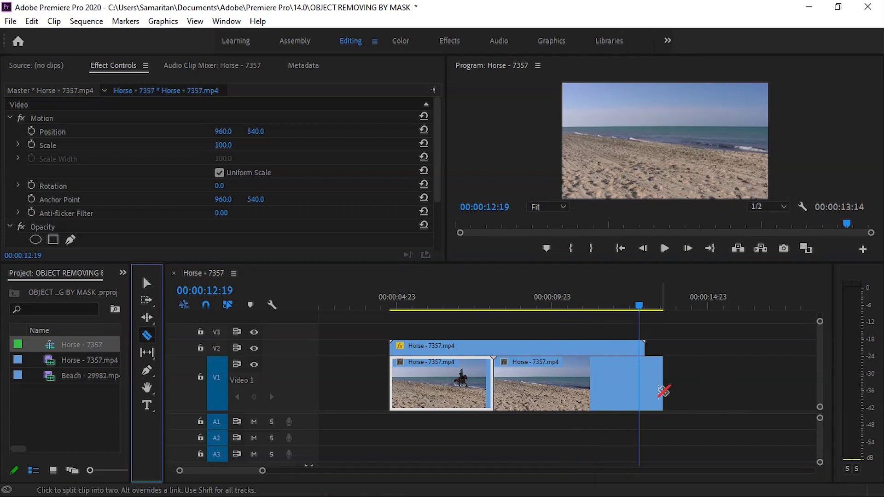
click(651, 389)
click(147, 282)
click(654, 391)
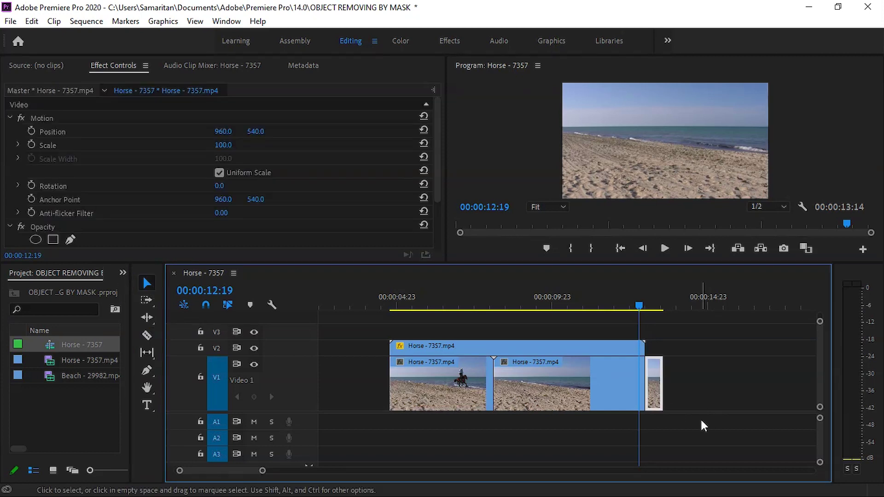
key(Delete)
mouse_move(725, 449)
mouse_down()
mouse_move(495, 347)
mouse_move(318, 348)
mouse_up()
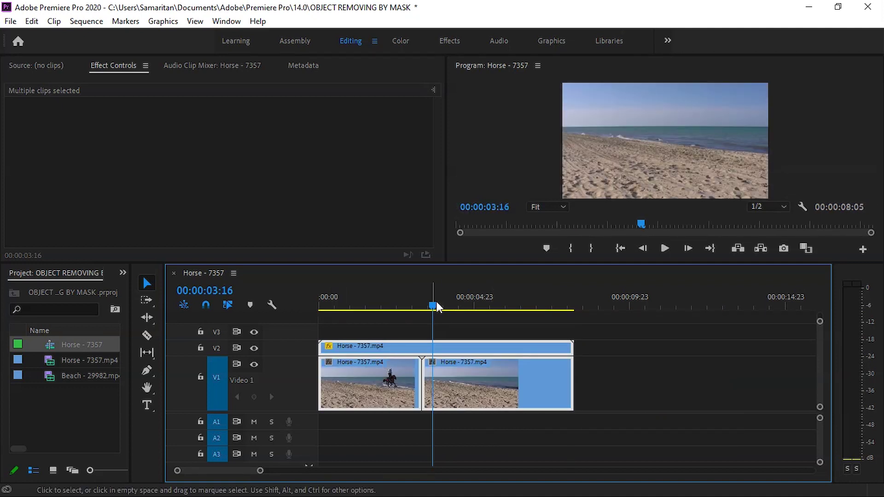
drag(433, 308, 319, 320)
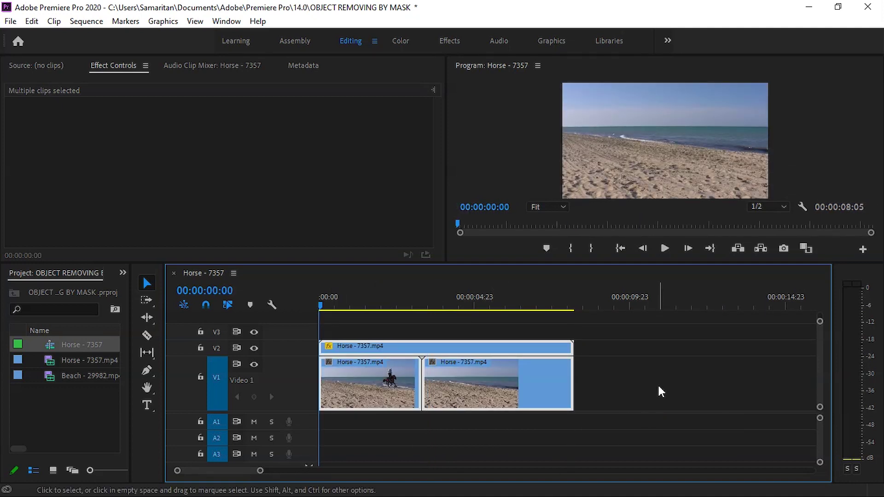
click(501, 159)
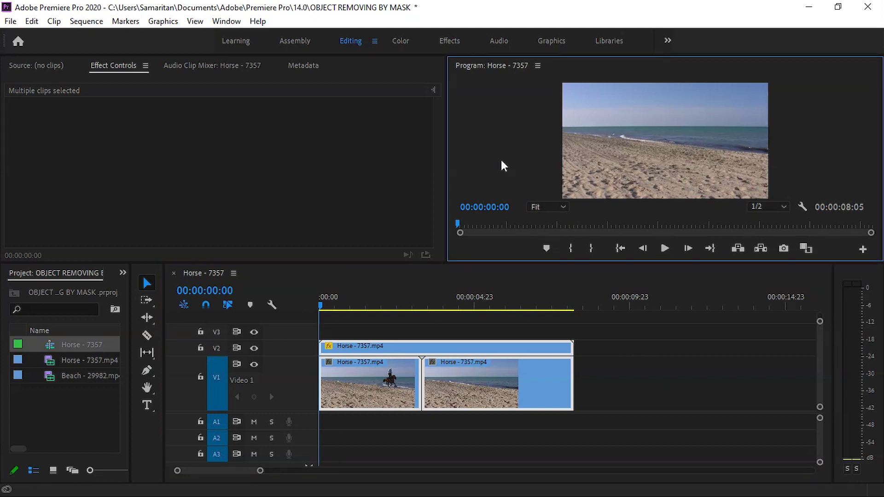
key(grave)
key(space)
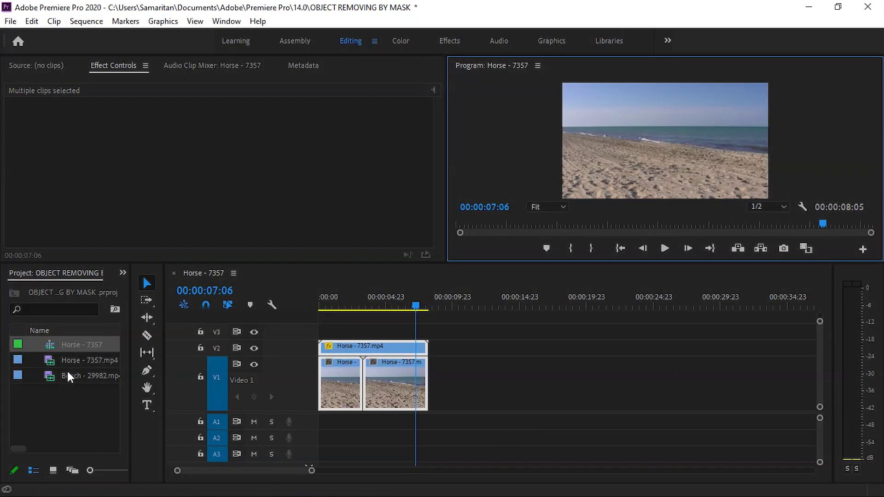
Step: Place Beach - 29982.mp4 on V1 after the horse footage and go to where the runners appear
drag(67, 377, 573, 427)
right_click(572, 427)
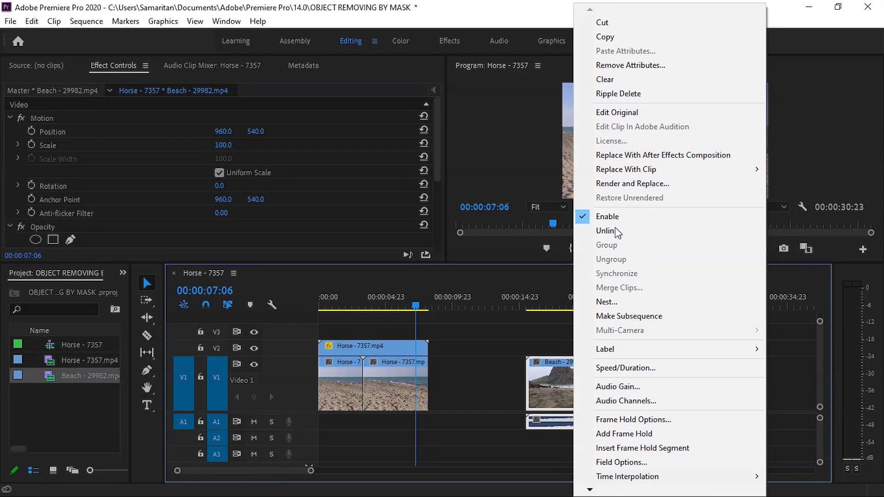
click(576, 384)
drag(636, 306, 693, 307)
Step: Draw a flattened ellipse mask over the three runners and keyframe its Mask Path
scroll(81, 178, down, 2)
scroll(68, 215, down, 1)
click(36, 175)
drag(666, 140, 737, 148)
drag(741, 181, 748, 167)
drag(749, 120, 752, 131)
drag(745, 165, 752, 167)
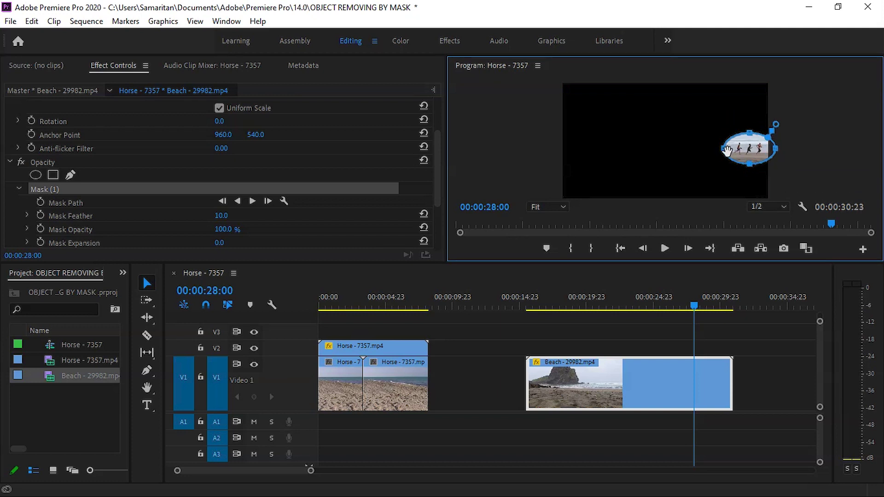
click(41, 203)
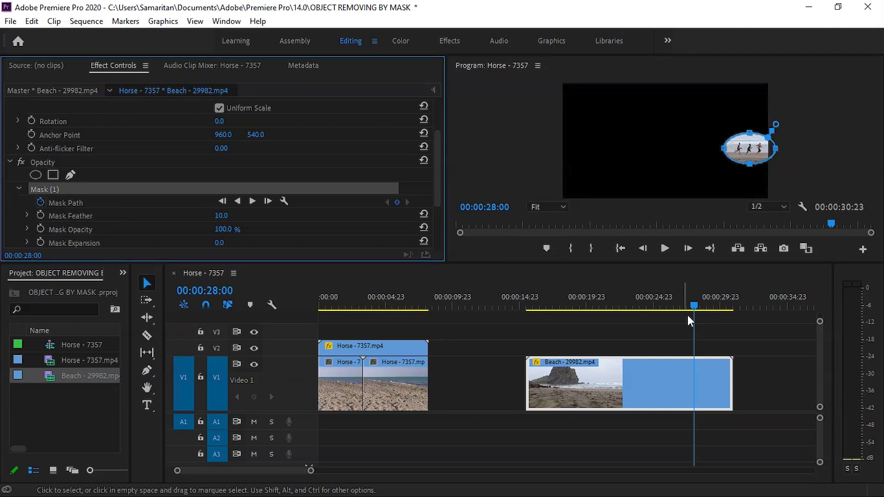
drag(699, 311, 688, 309)
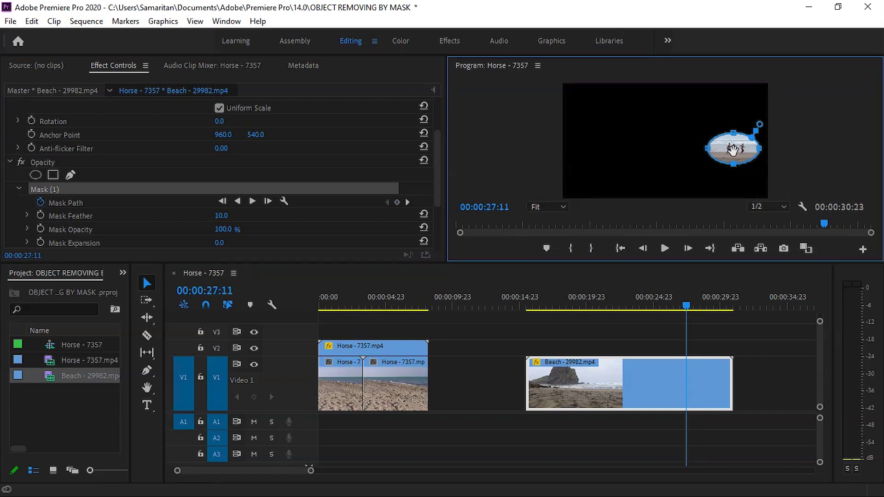
Step: Step back through the shot, repositioning the ellipse over the runners at each frame
drag(732, 149, 719, 149)
drag(677, 306, 663, 307)
drag(717, 149, 695, 149)
drag(663, 306, 648, 307)
drag(696, 150, 679, 148)
drag(647, 306, 627, 307)
drag(681, 149, 667, 147)
drag(628, 306, 606, 306)
drag(669, 149, 652, 150)
drag(606, 306, 570, 304)
drag(644, 150, 621, 144)
drag(568, 306, 539, 306)
drag(638, 152, 622, 156)
mouse_move(522, 306)
mouse_down()
mouse_move(695, 305)
mouse_move(687, 306)
mouse_up()
Step: Set the mask feather to 140 and invert the mask
drag(775, 124, 768, 115)
click(40, 216)
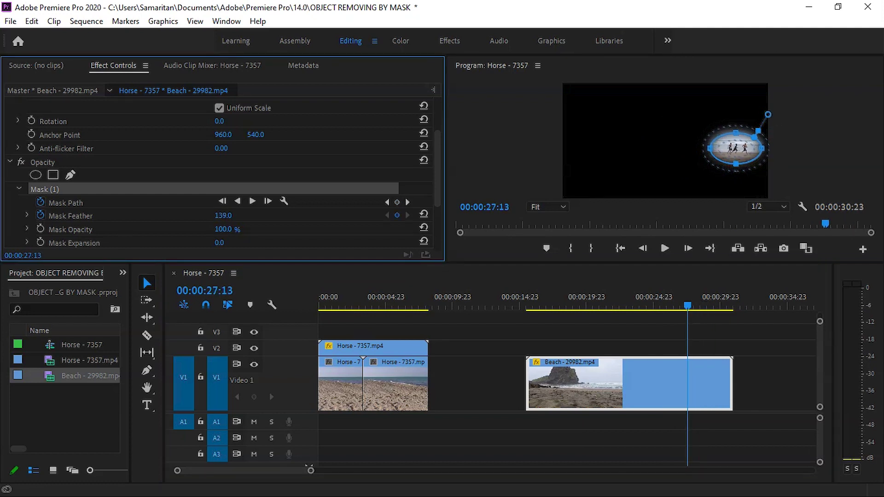
scroll(178, 213, down, 2)
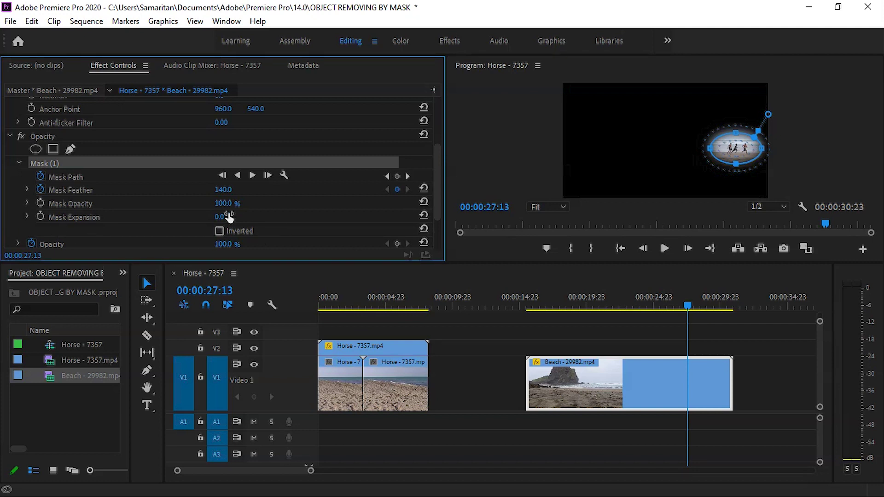
click(219, 231)
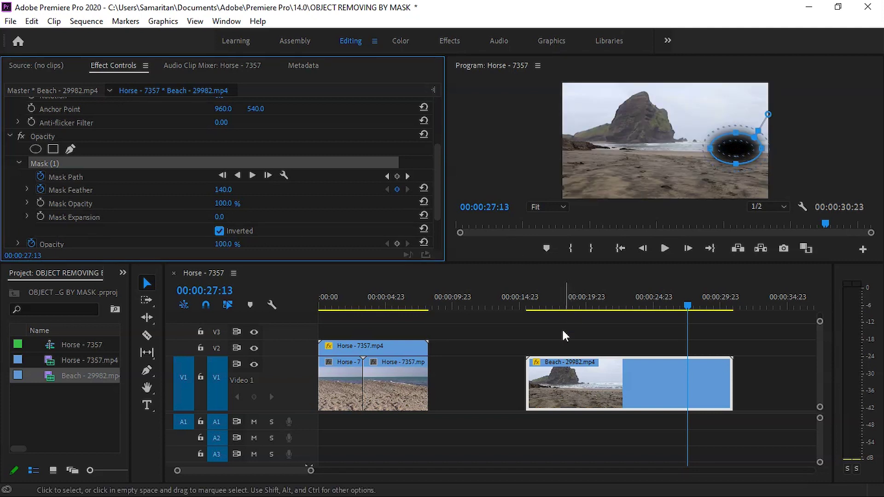
Step: Duplicate the Beach clip onto V2 and delete Mask (1) from the lower V1 copy
click(621, 377)
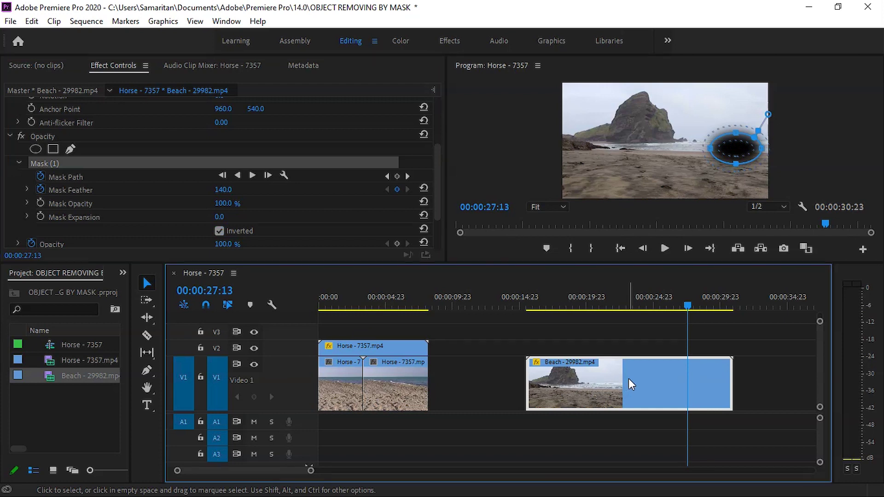
drag(599, 383, 594, 351)
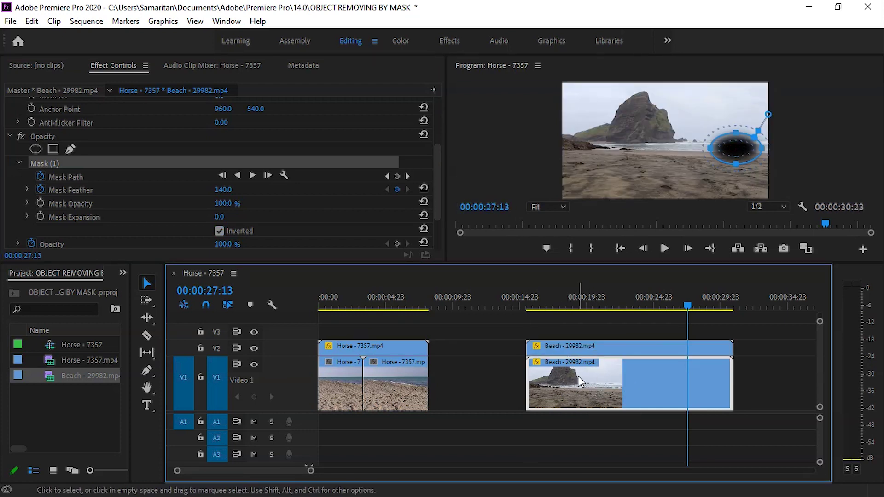
click(72, 163)
key(Delete)
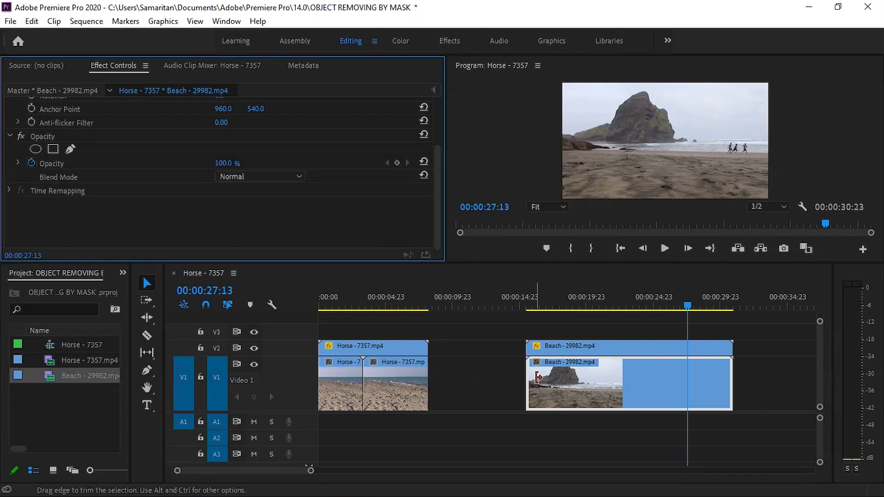
click(149, 336)
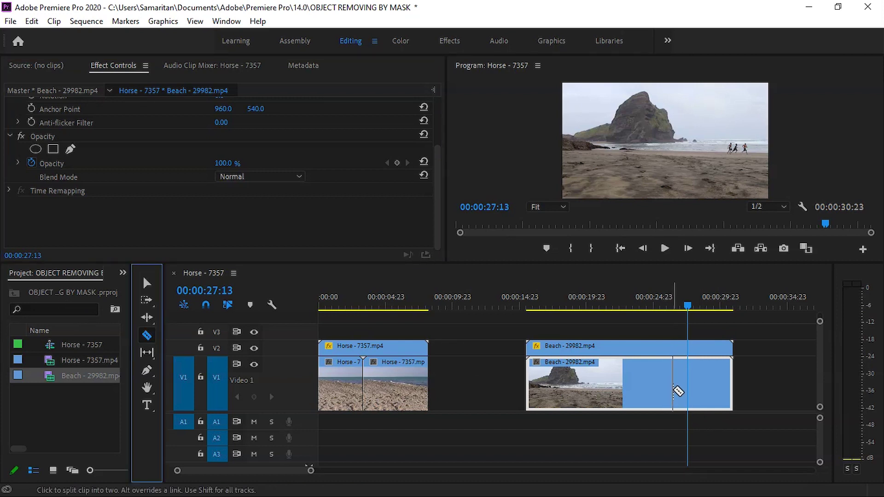
Step: Split the lower Beach copy, move its tail piece to the front, and maximize the Program monitor
click(677, 390)
click(147, 283)
drag(695, 391, 480, 391)
drag(558, 389, 596, 383)
drag(473, 383, 547, 392)
drag(705, 385, 666, 394)
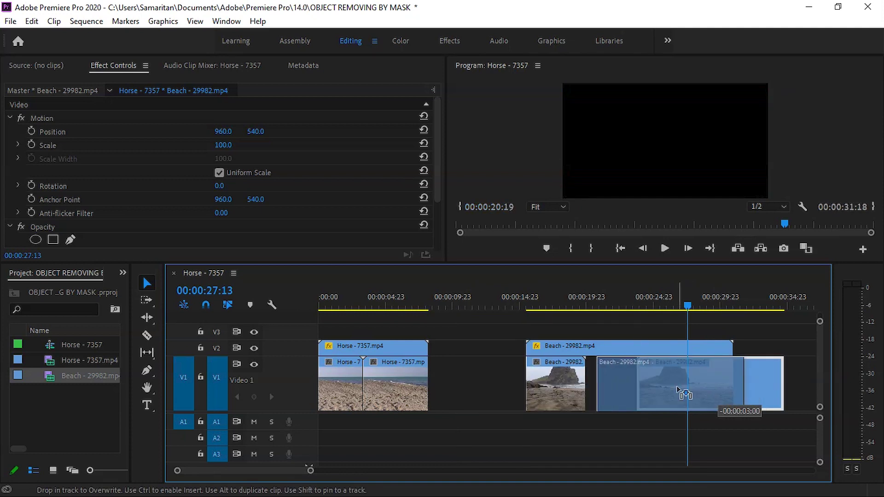
click(522, 304)
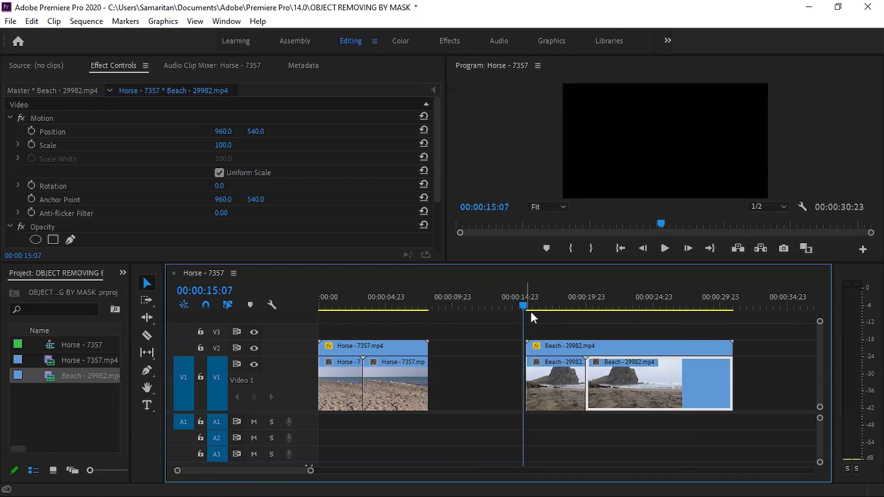
key(grave)
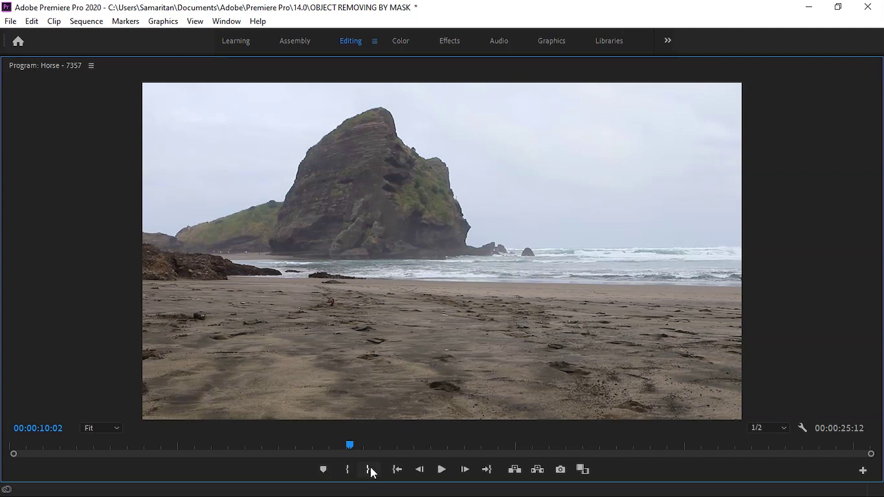
click(441, 471)
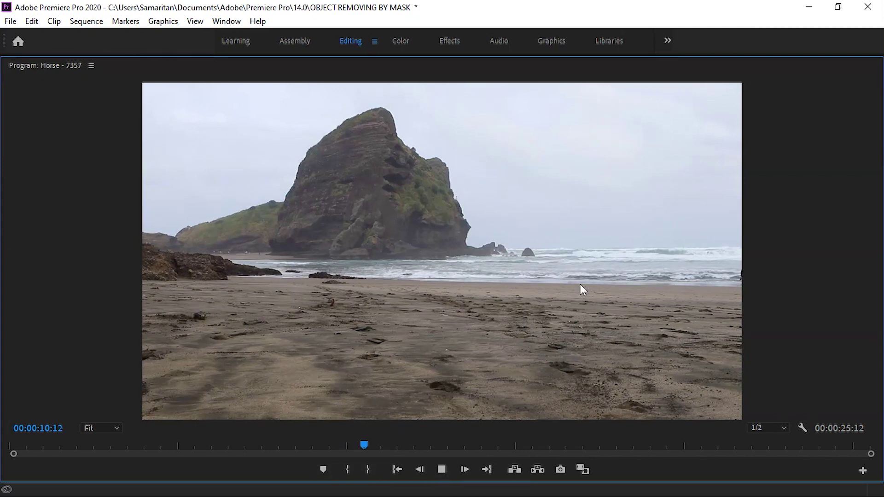